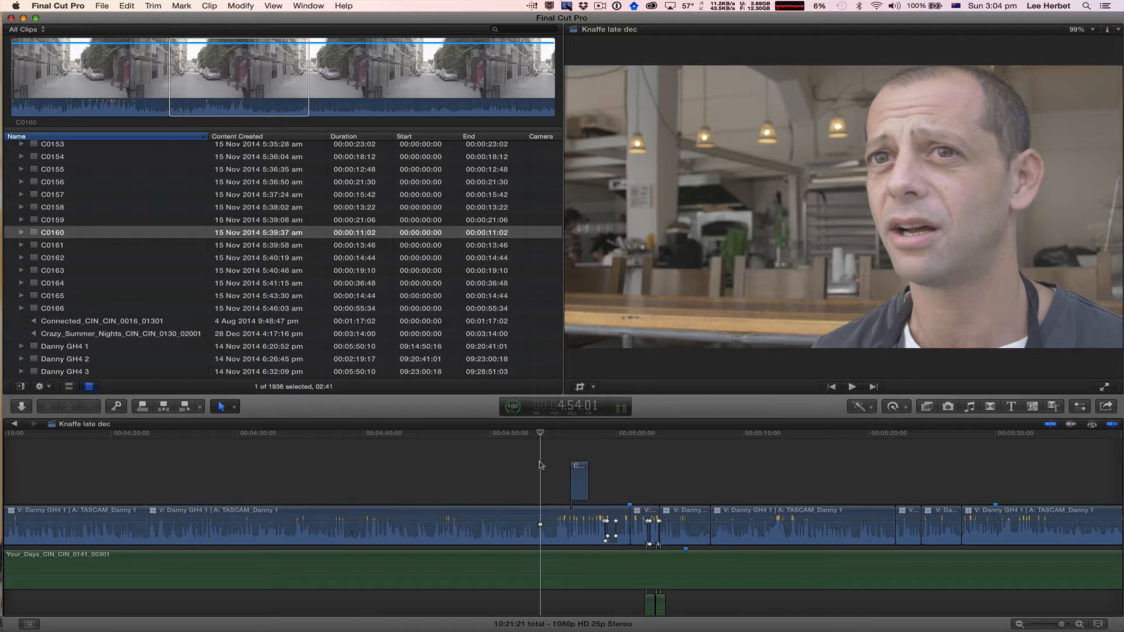
- Play the interview timeline briefly and stop with the playhead parked at 4:59:15
key("space")
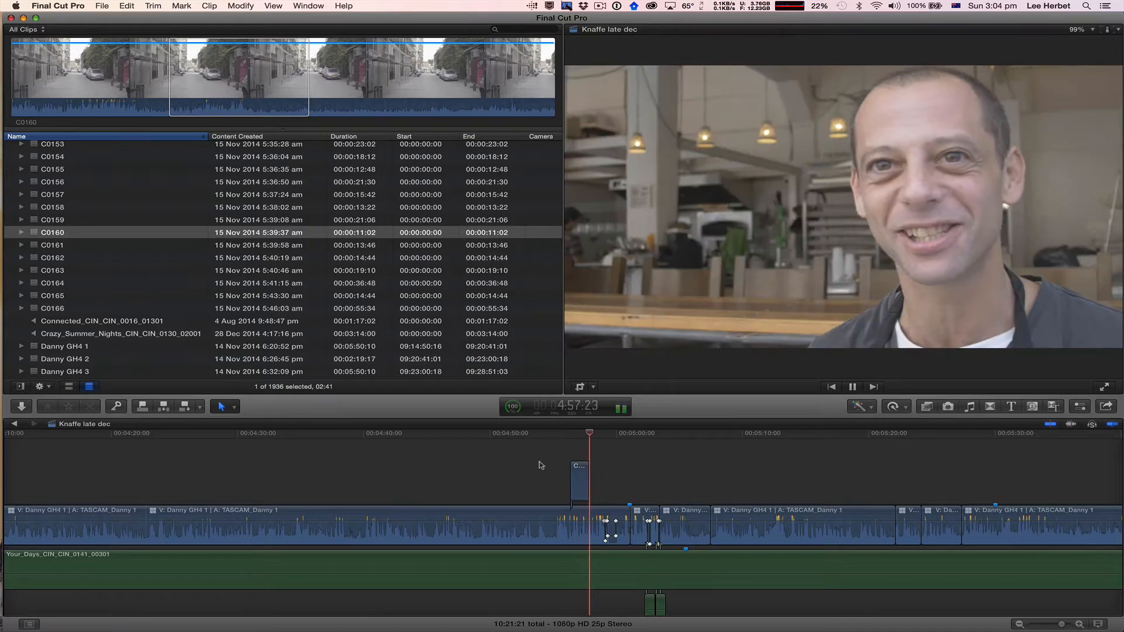
key("space")
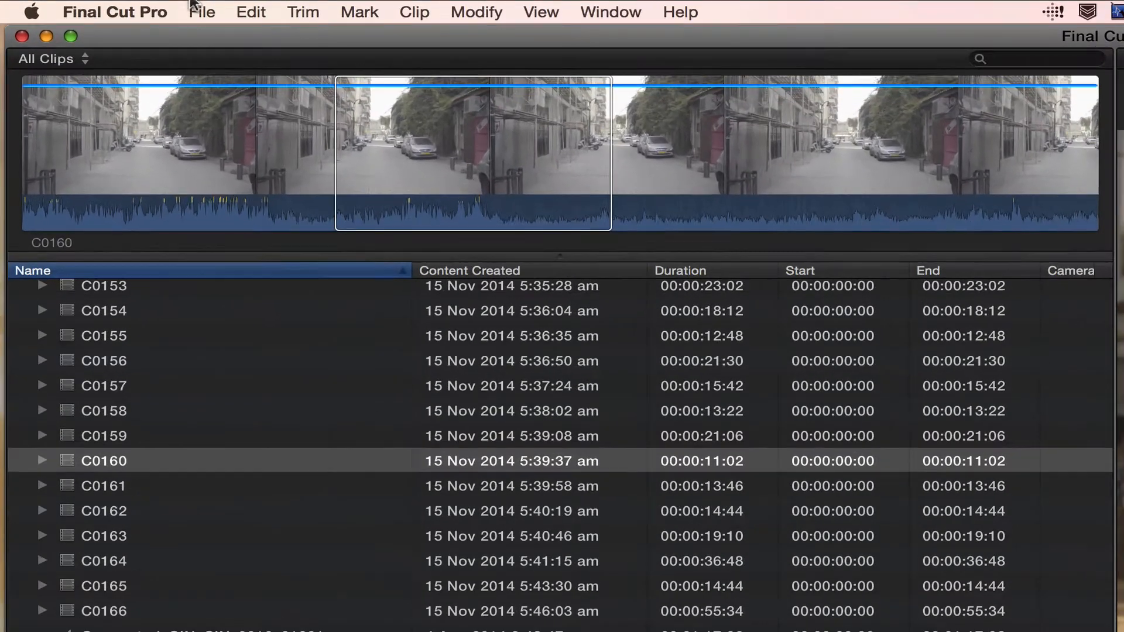
left_click(106, 7)
mouse_move(225, 221)
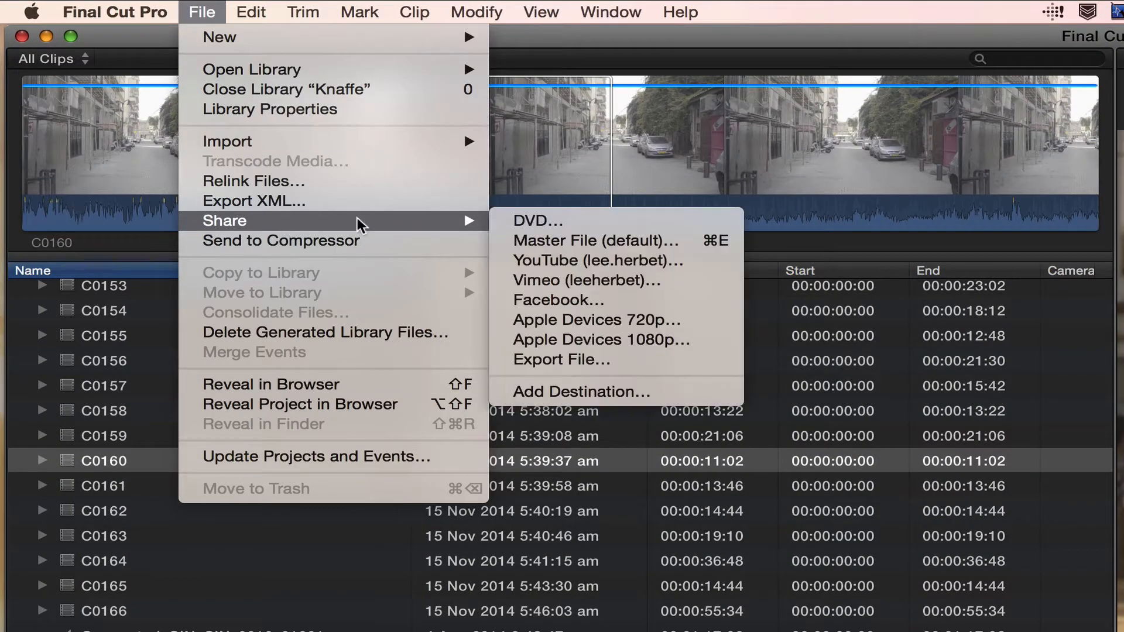
left_click(609, 359)
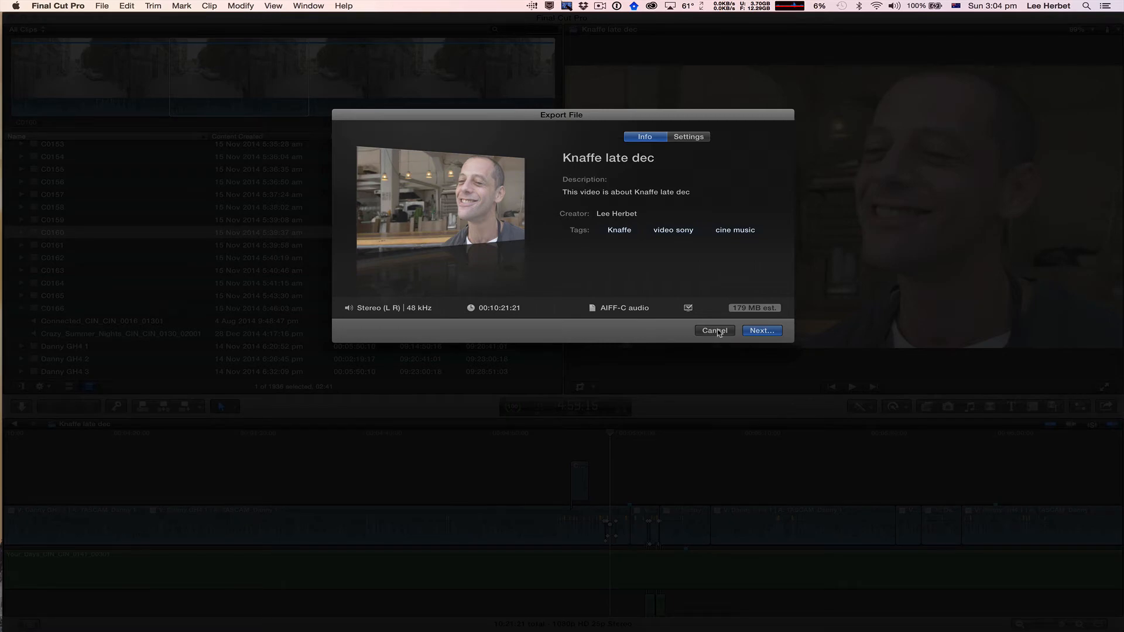
left_click(716, 331)
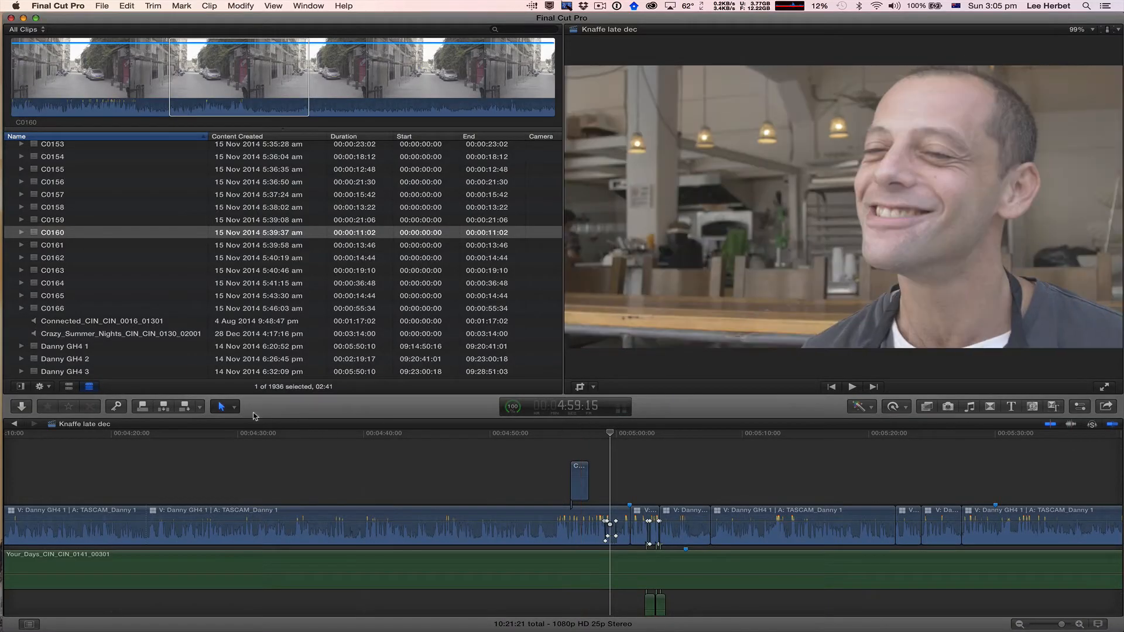
- Mark a roughly four-second range on the interview clip near the playhead with Range Selection
left_click(222, 408)
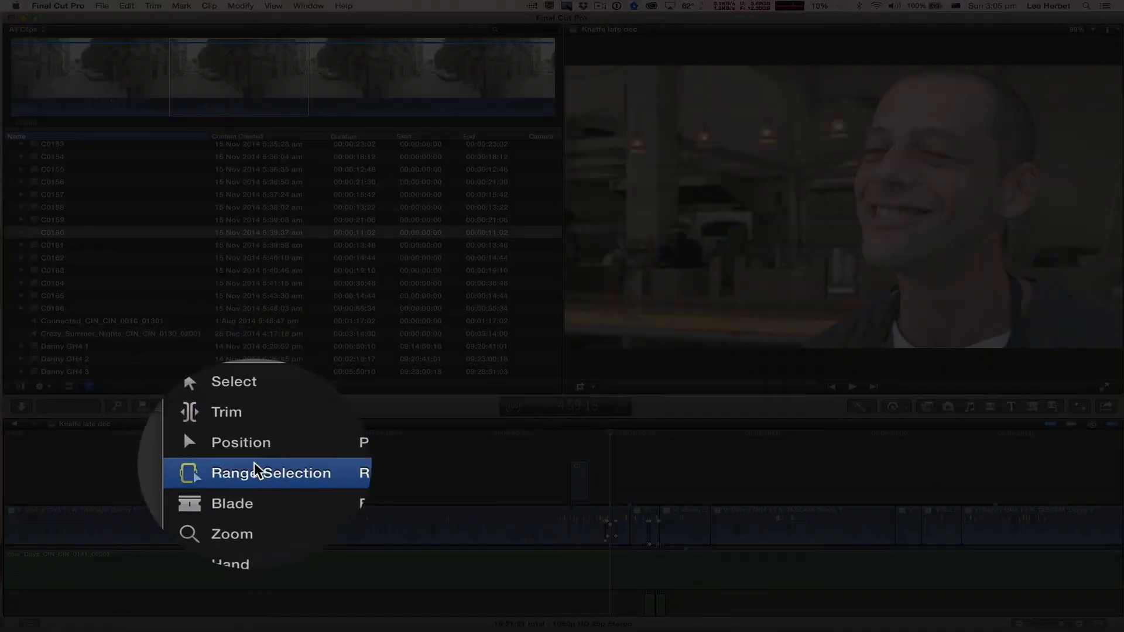
left_click(254, 466)
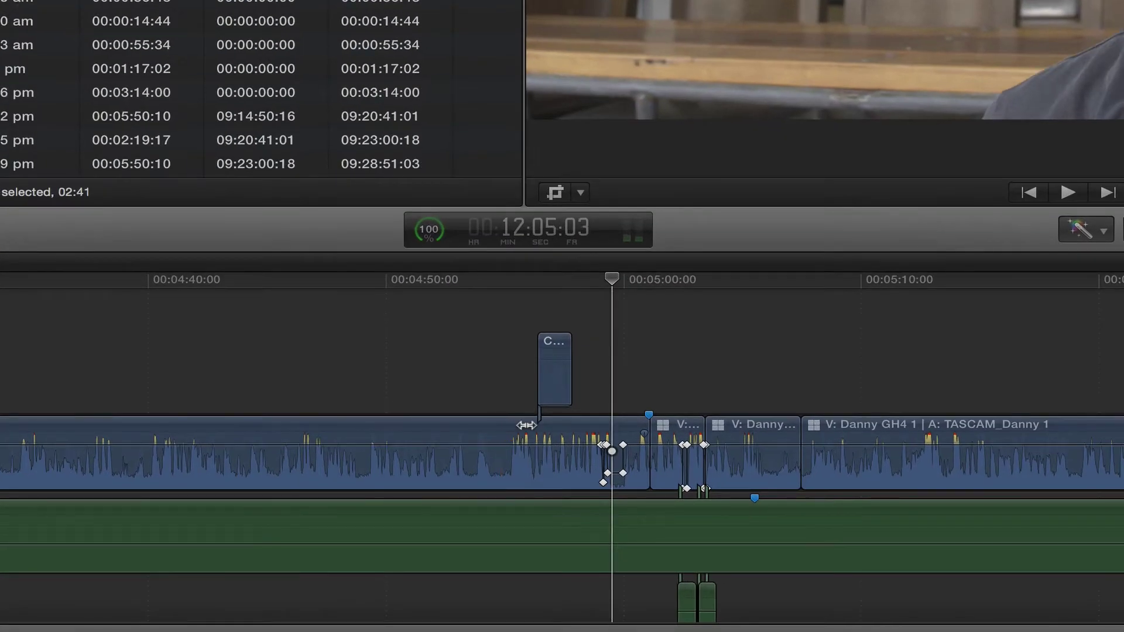
left_click_drag(532, 486, 637, 480)
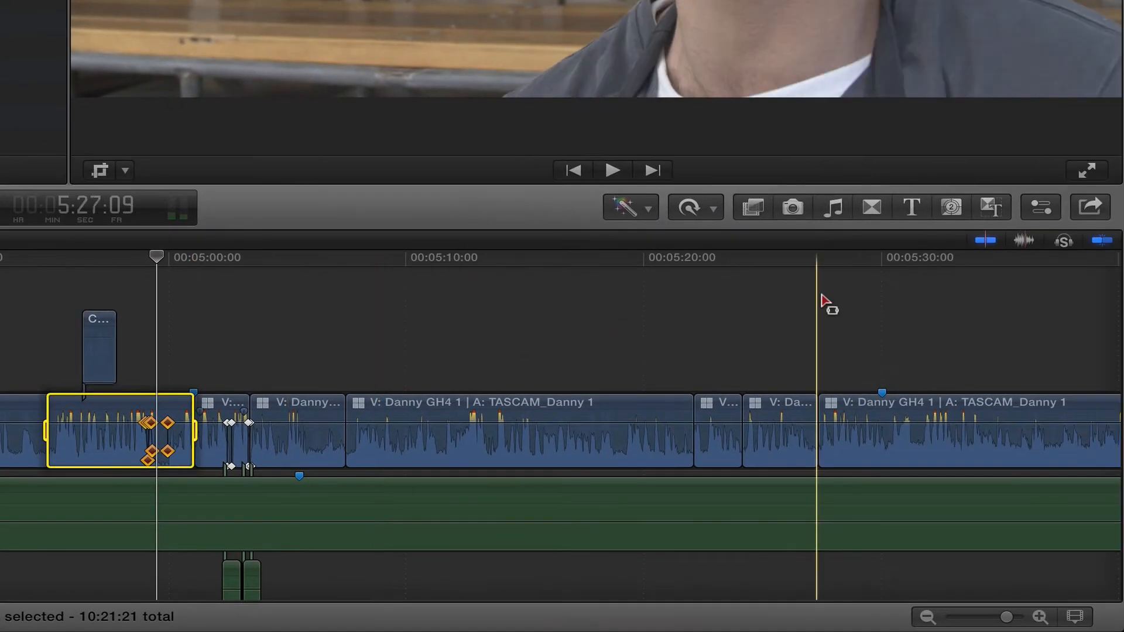
- Export the marked range as a Video and Audio file via Share > Export File, keeping the default name
left_click(1093, 211)
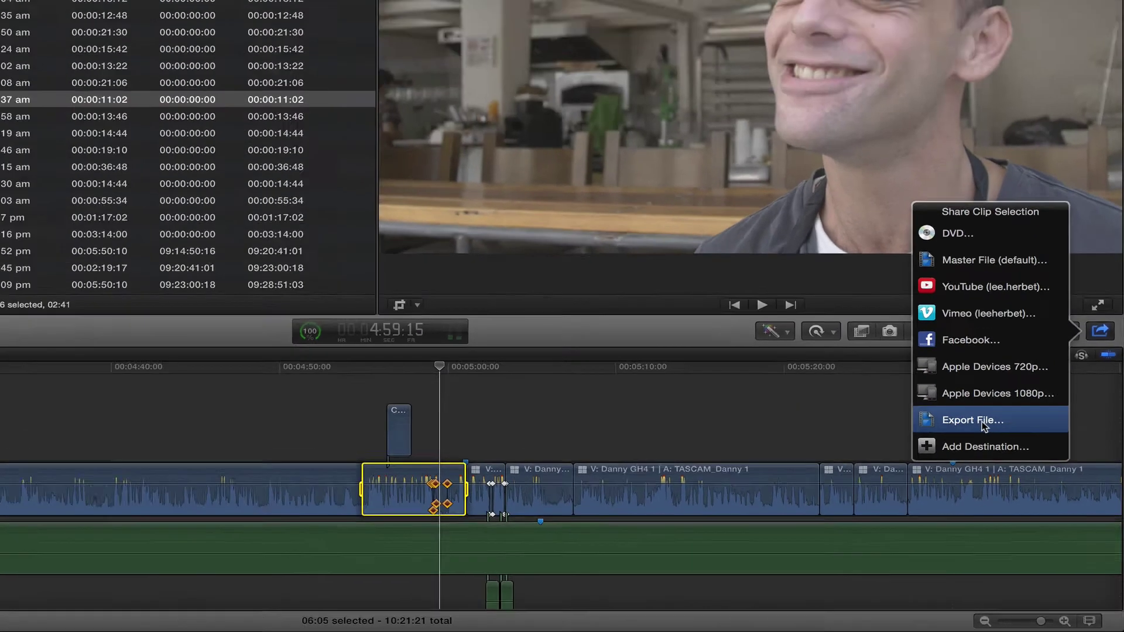
left_click(939, 333)
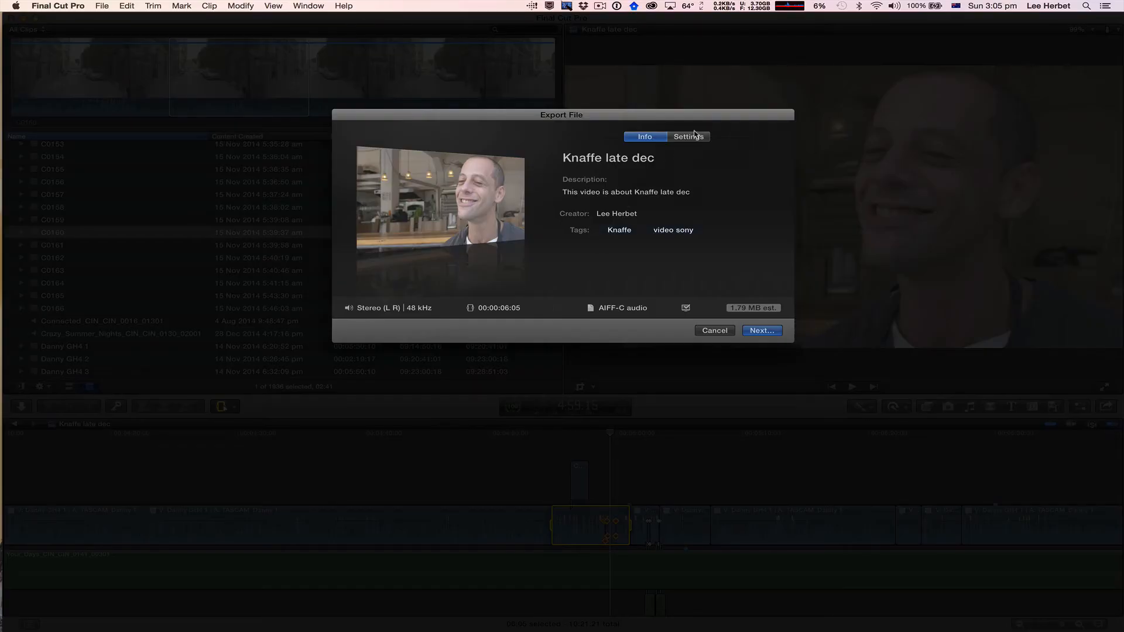
left_click(690, 137)
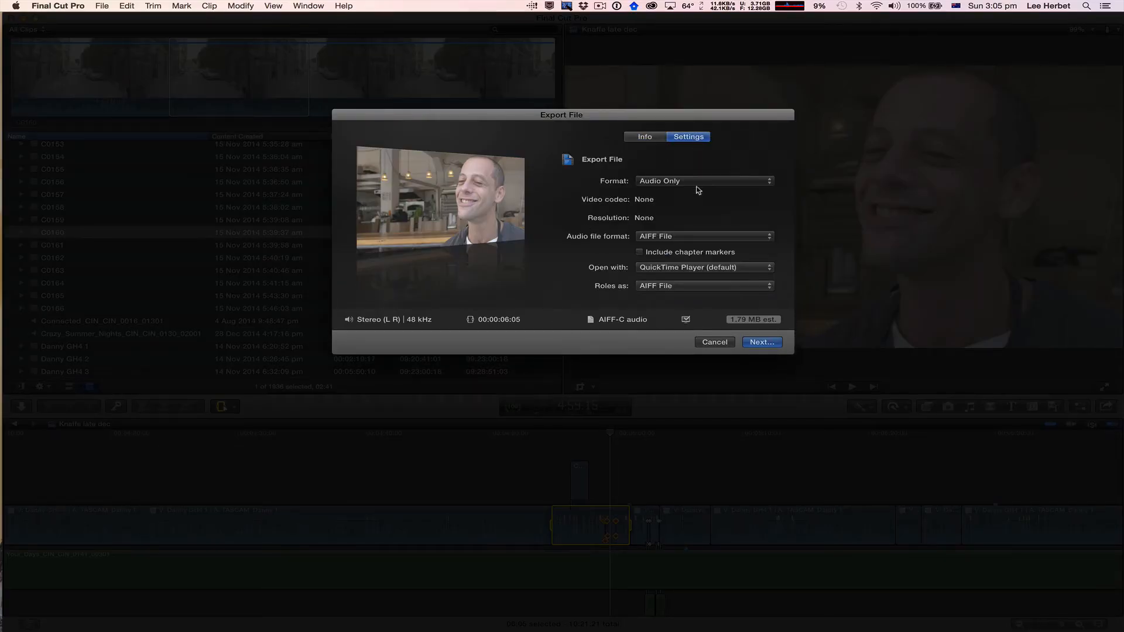
left_click(699, 184)
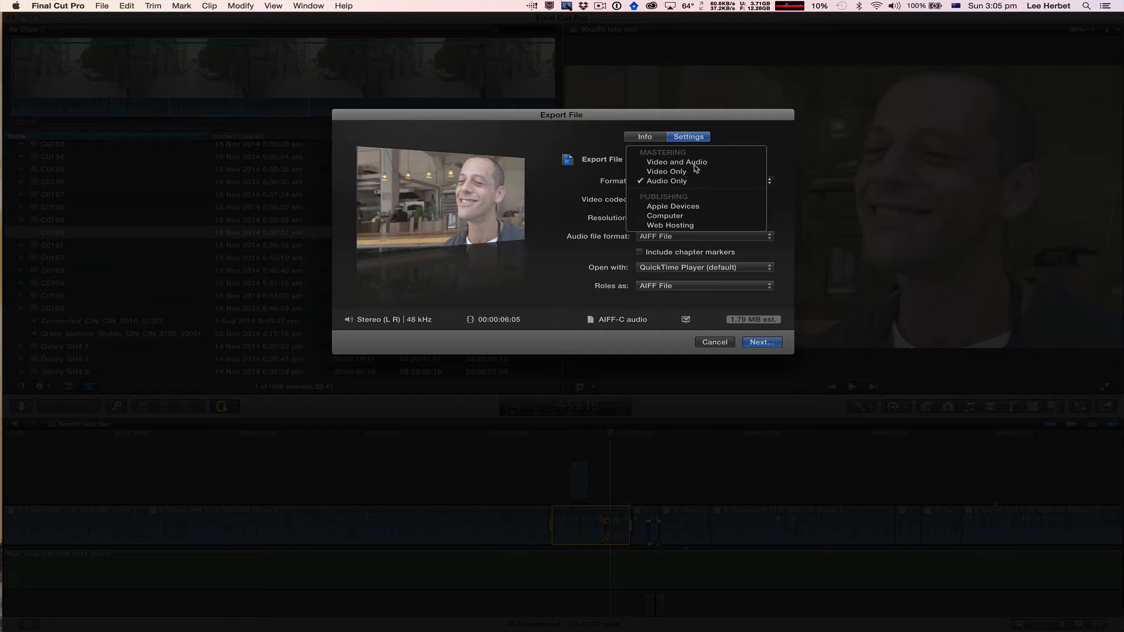
left_click(694, 164)
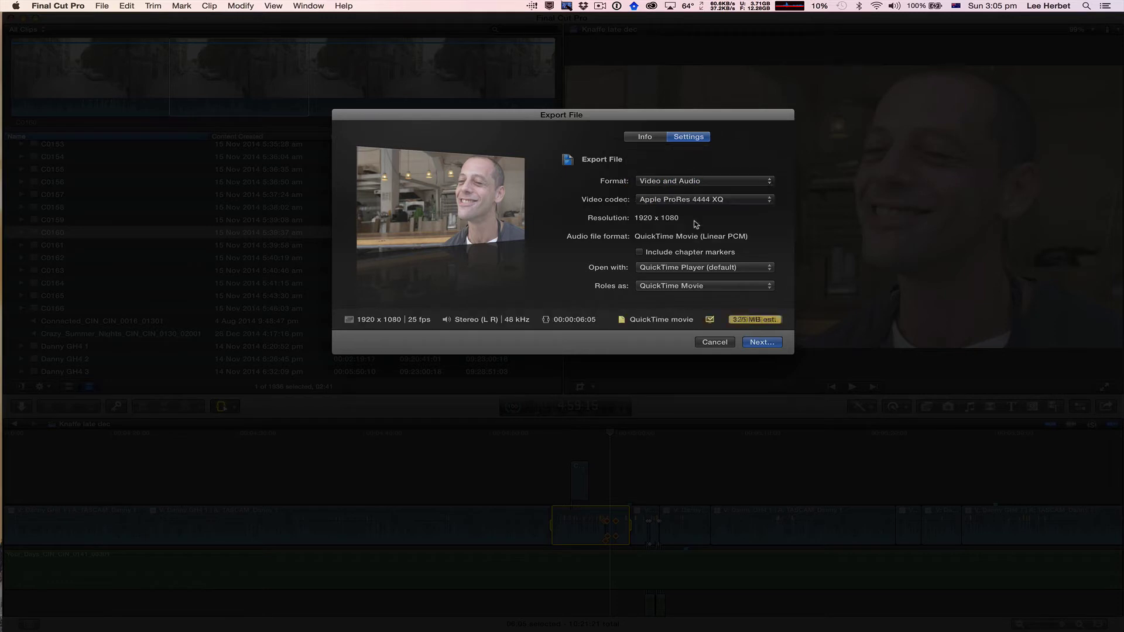
left_click(762, 344)
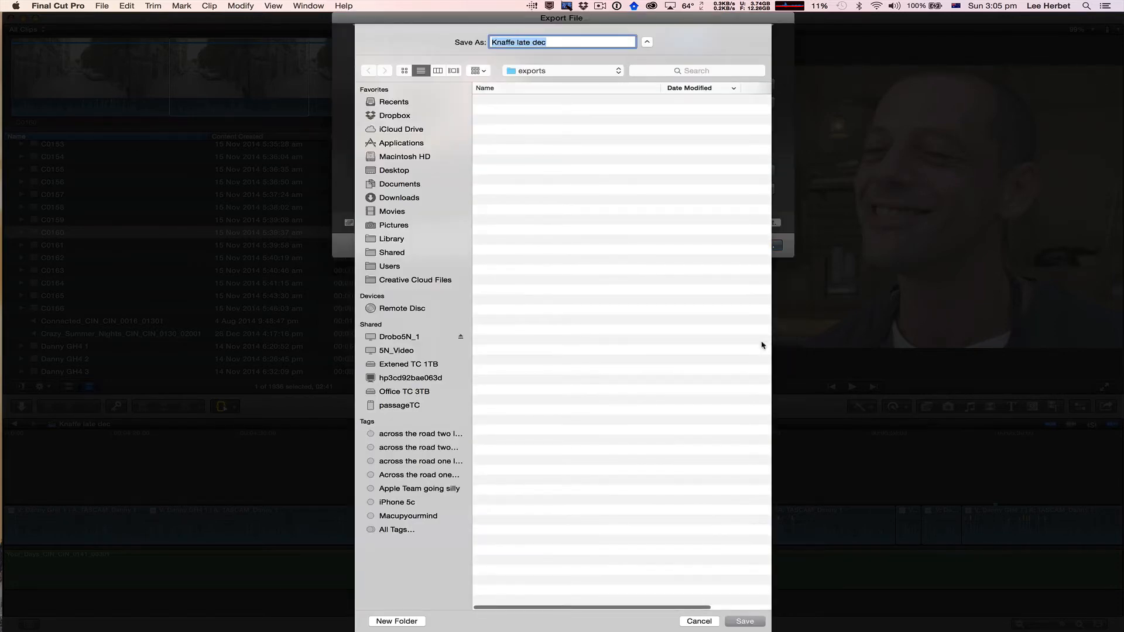
type("danny ")
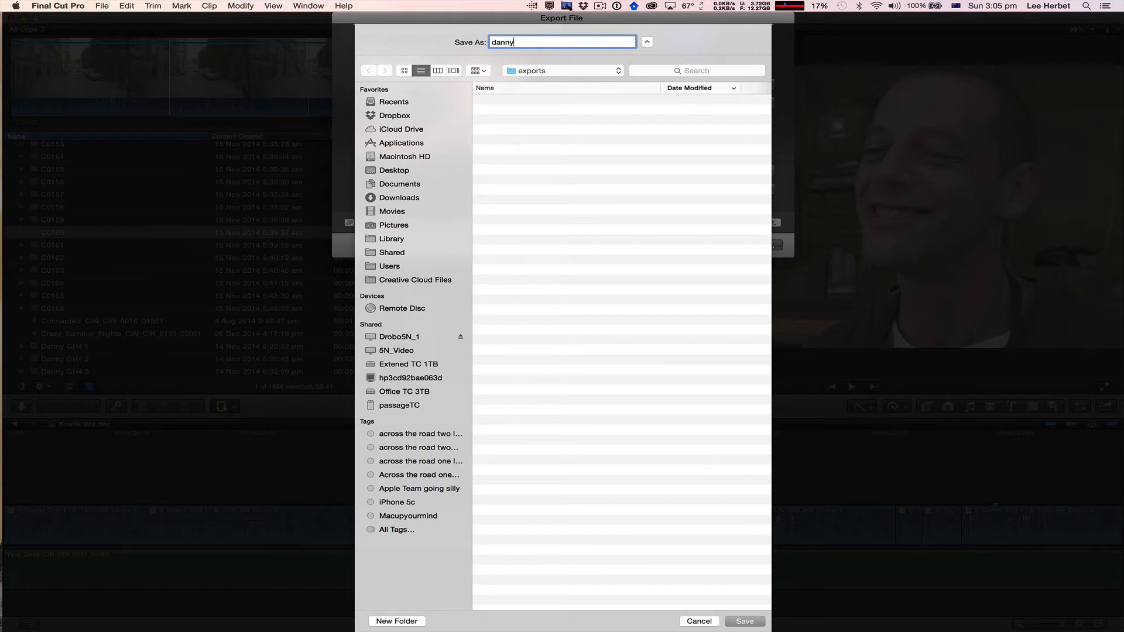
type("cup")
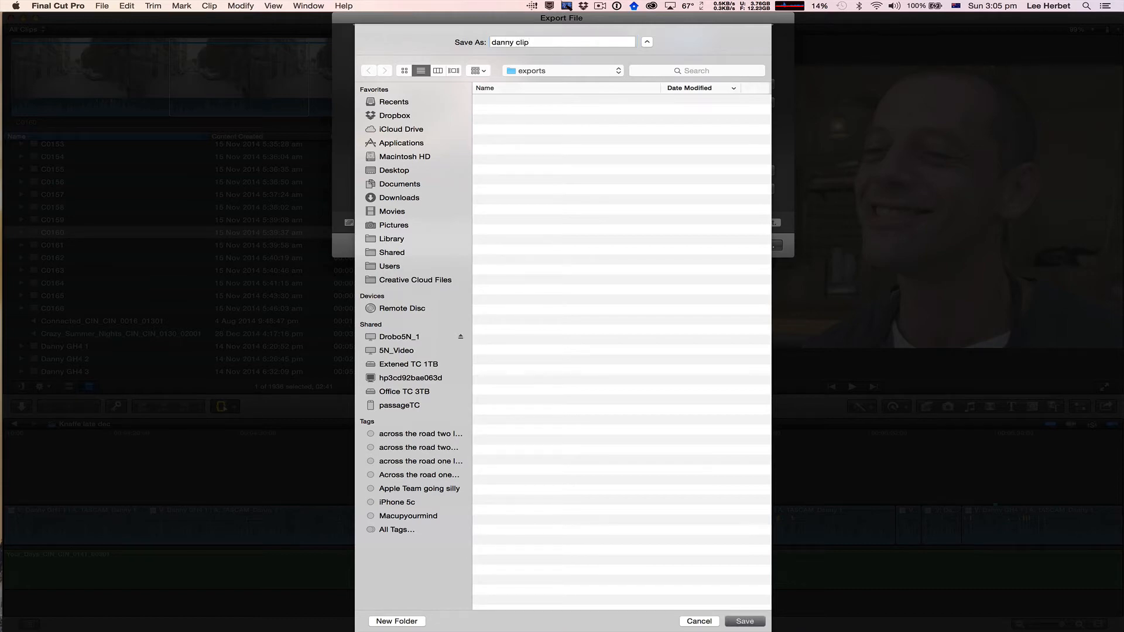
key("Return")
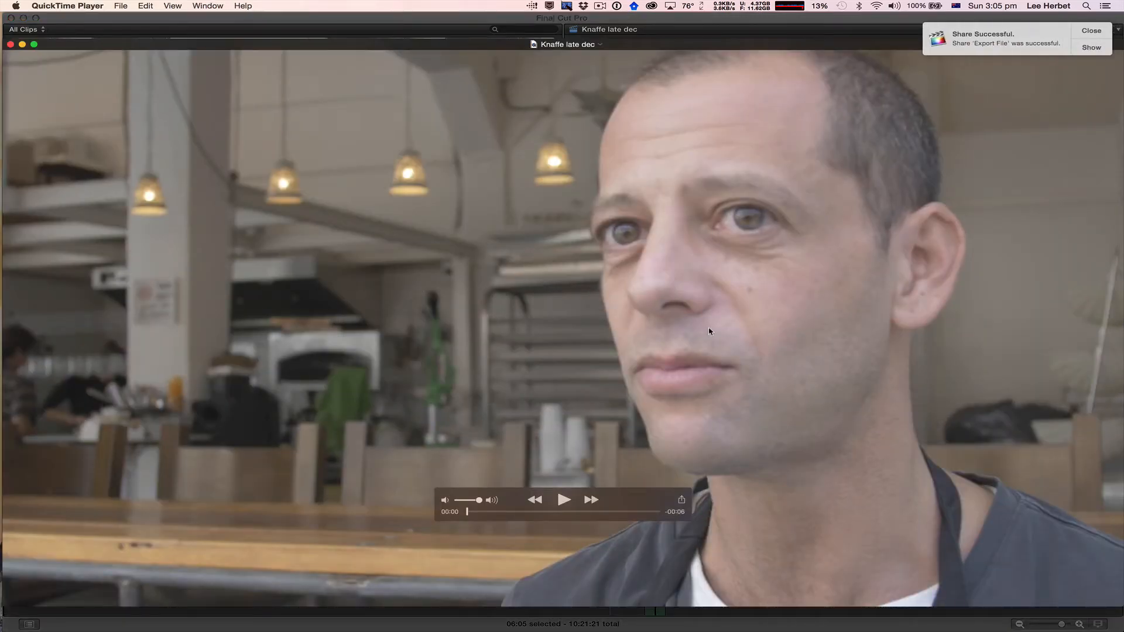
- Play the exported clip in QuickTime Player, then close its window to return to Final Cut Pro
key("space")
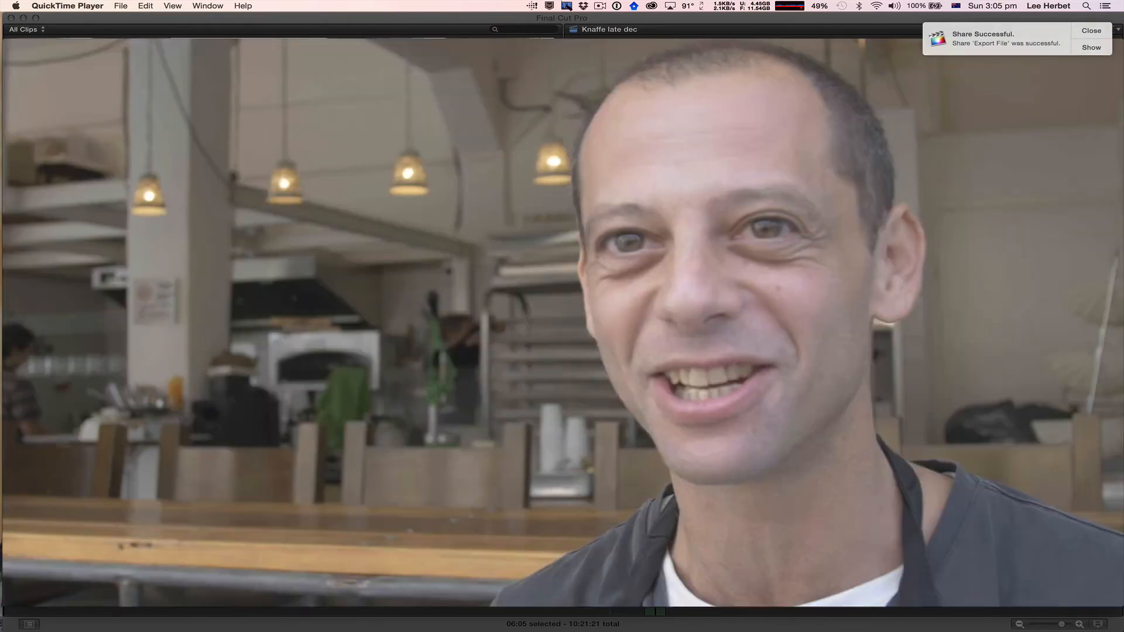
key("space")
key("cmd+w")
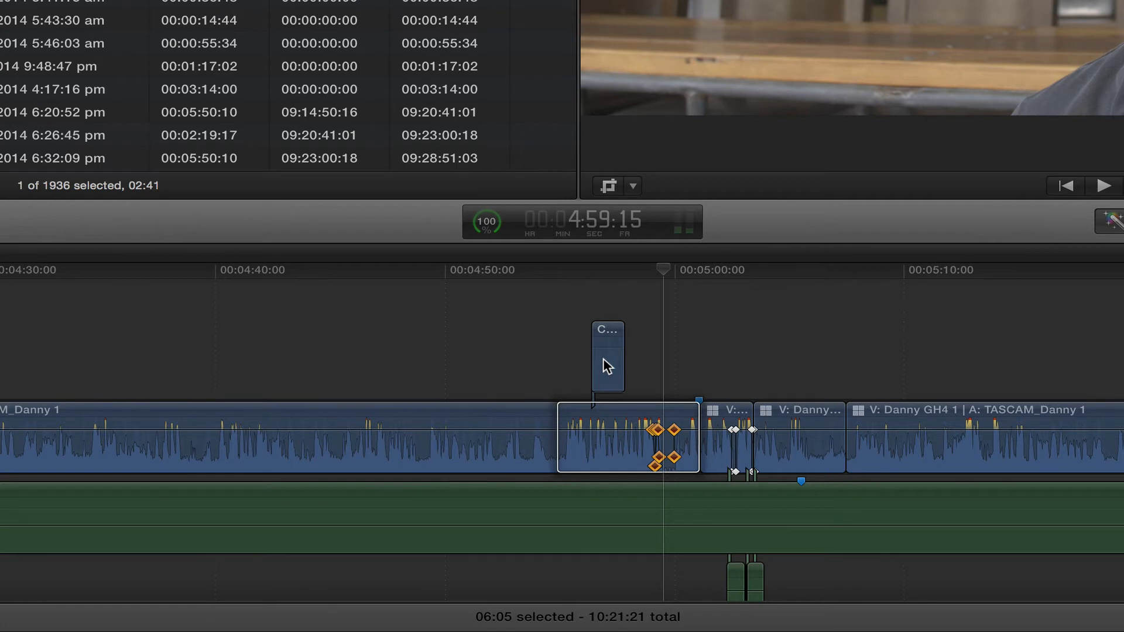
- Disable the connected clip above and the green audio clip below the interview, then ready range marking
key("a")
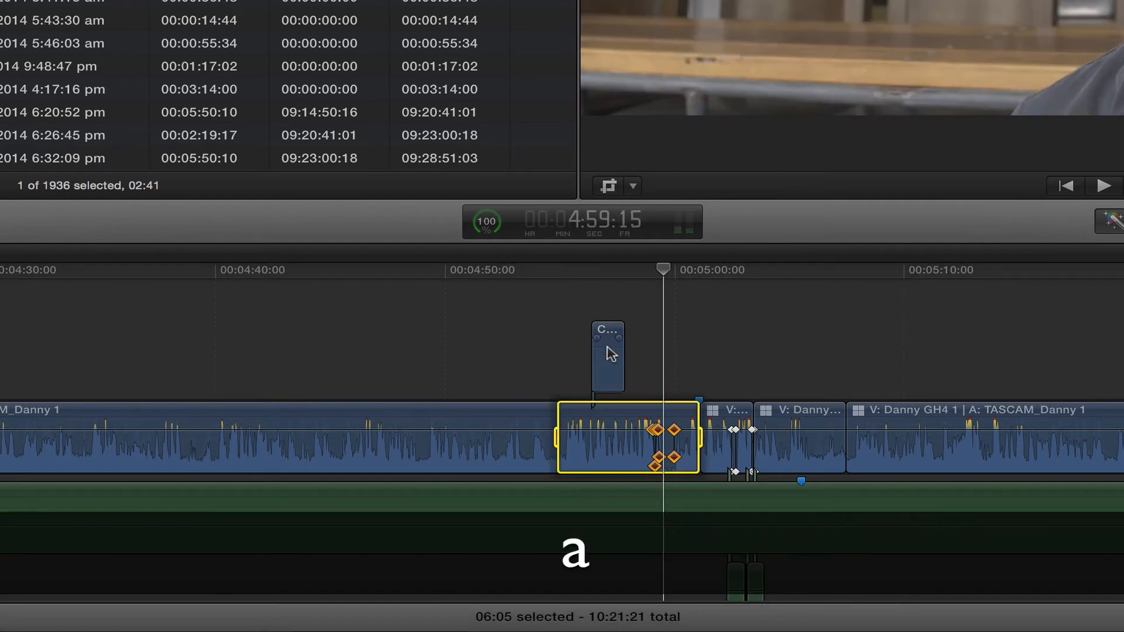
left_click(608, 353)
key("v")
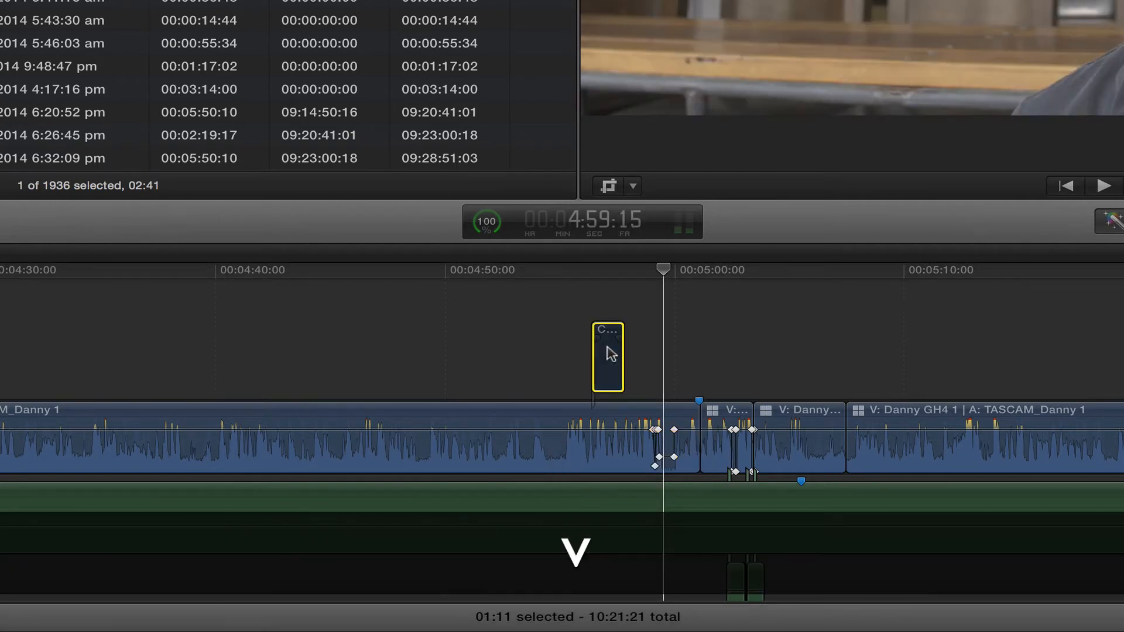
left_click(608, 510)
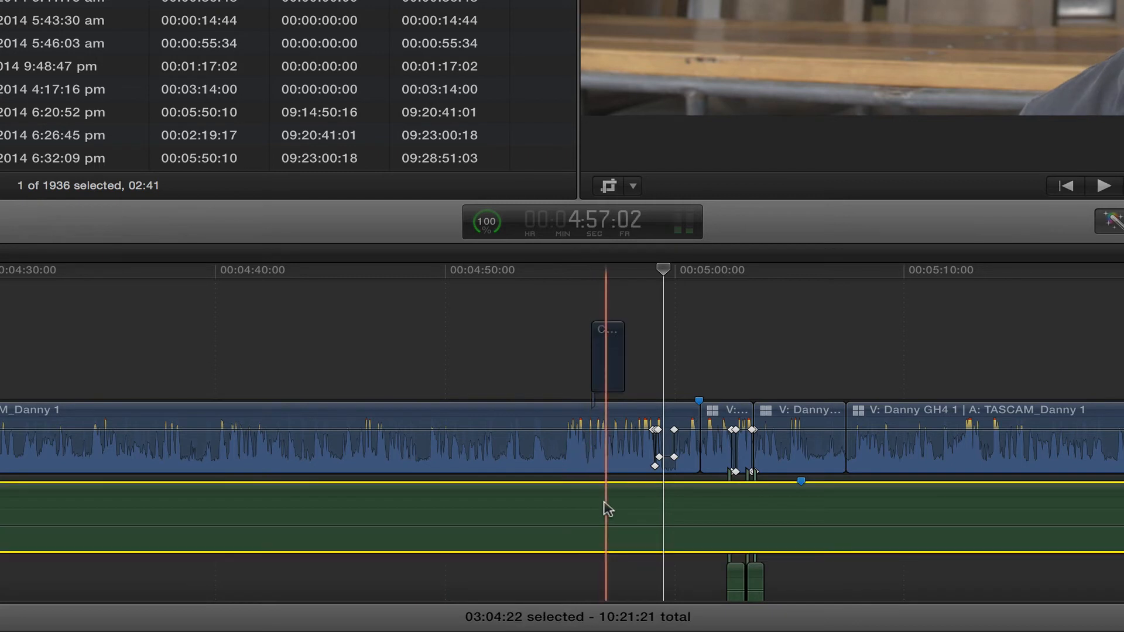
key("v")
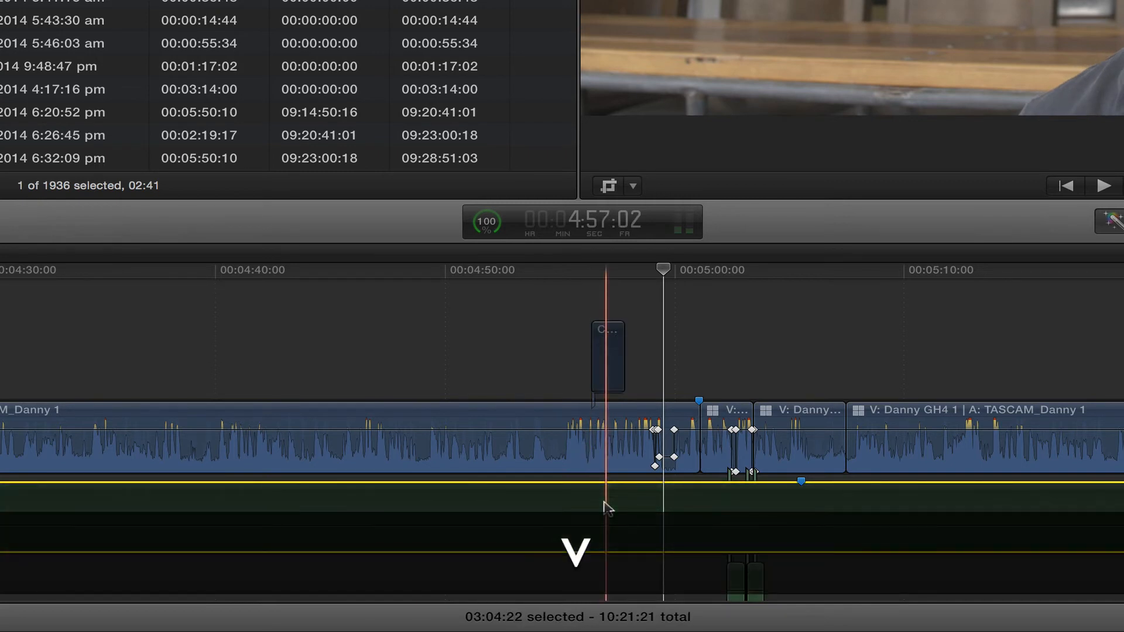
key("r")
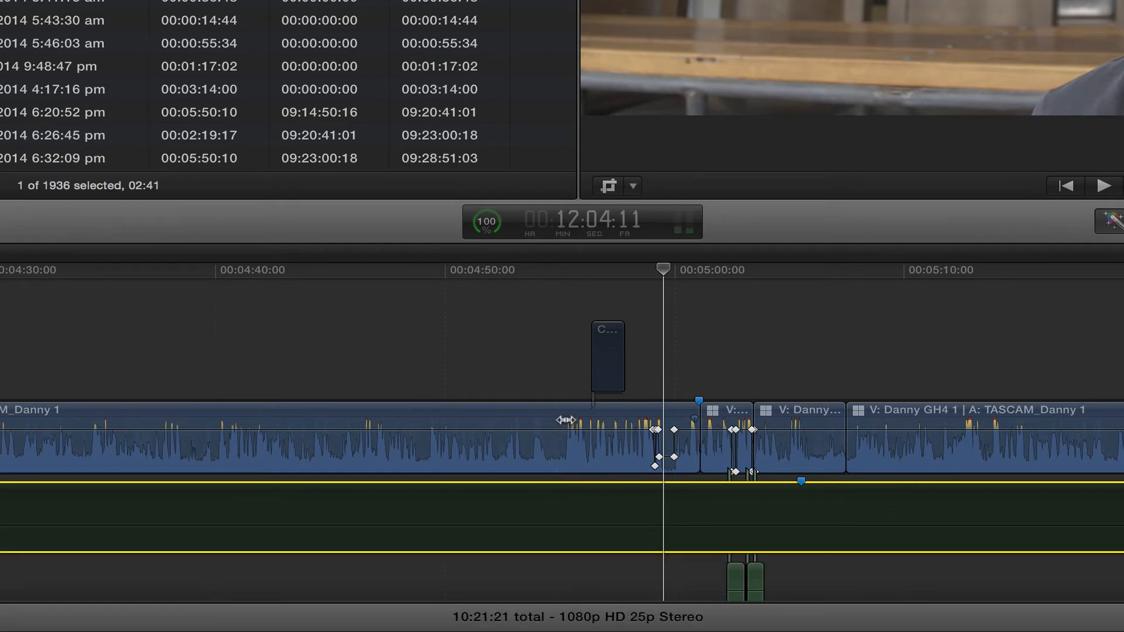
left_click_drag(556, 421, 625, 423)
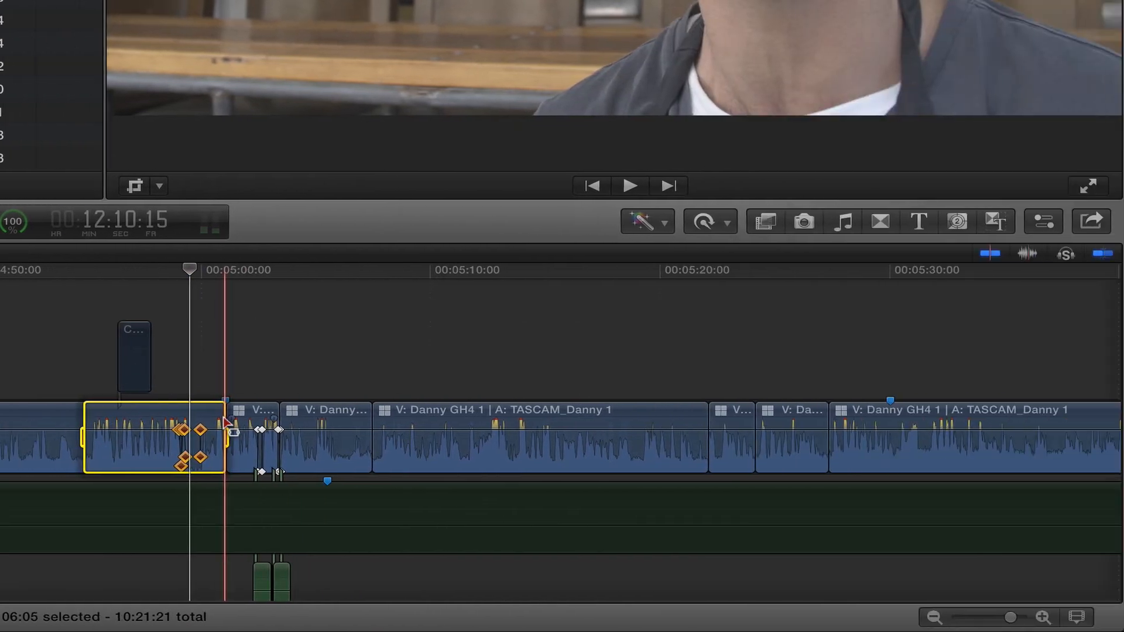
- Export the marked range with Format Audio Only, AIFF file format, saved as 'audio only'
left_click(1100, 227)
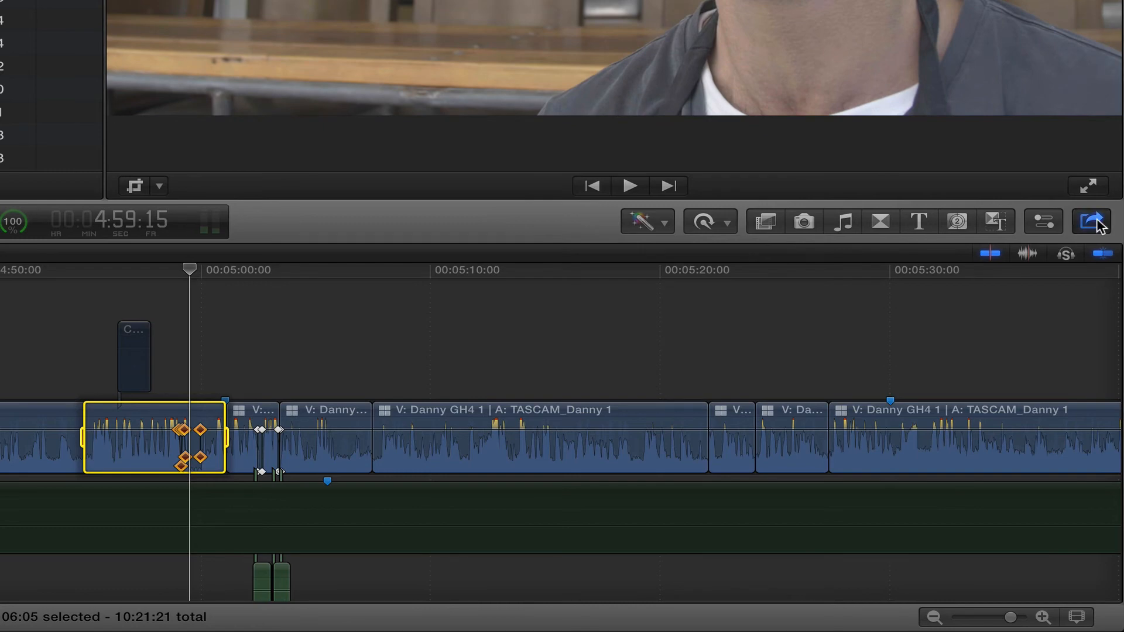
left_click(942, 342)
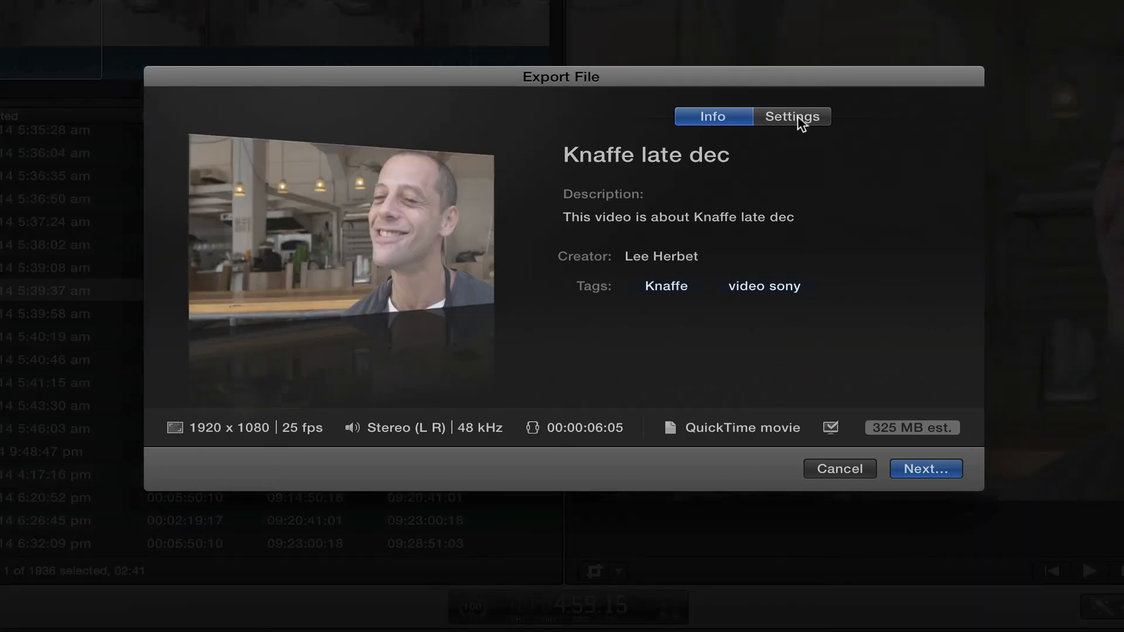
left_click(799, 118)
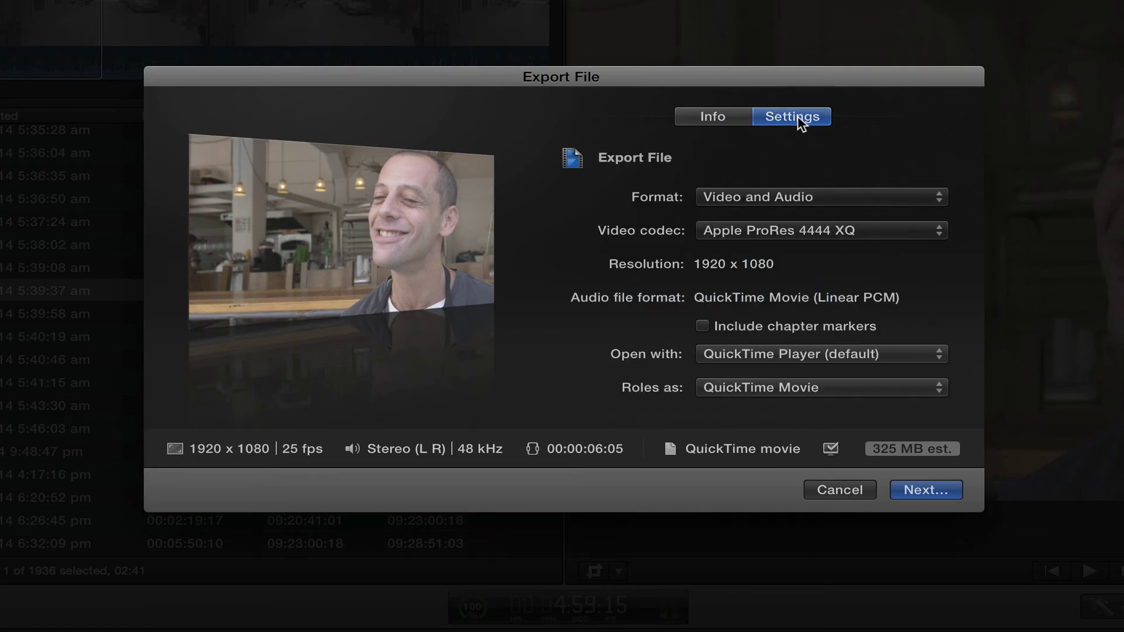
left_click(816, 195)
left_click(810, 232)
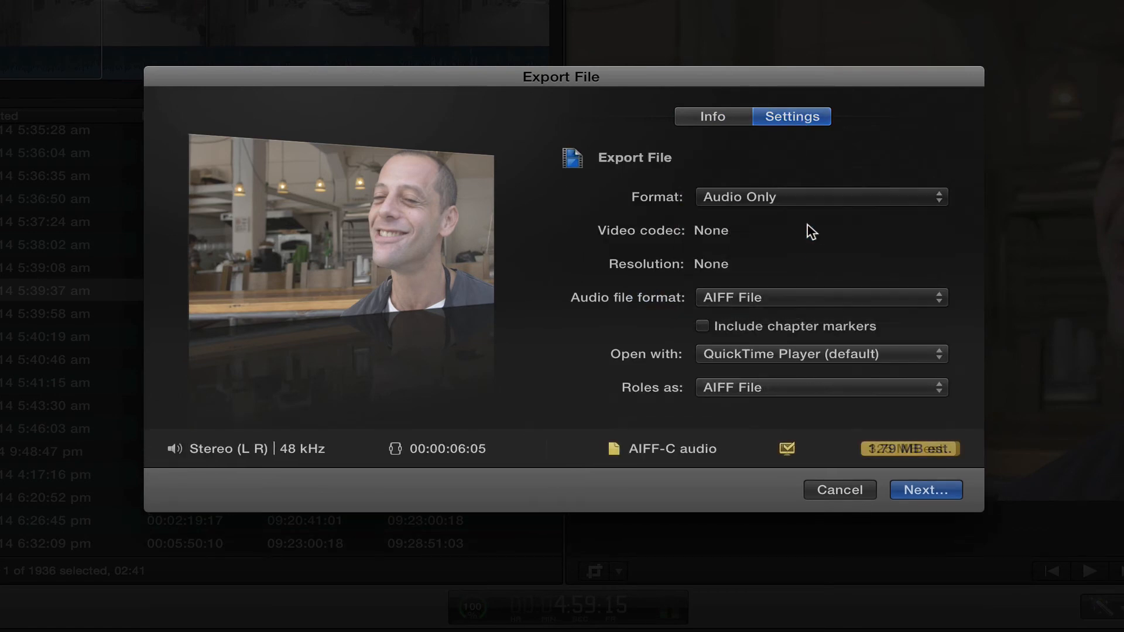
left_click(845, 299)
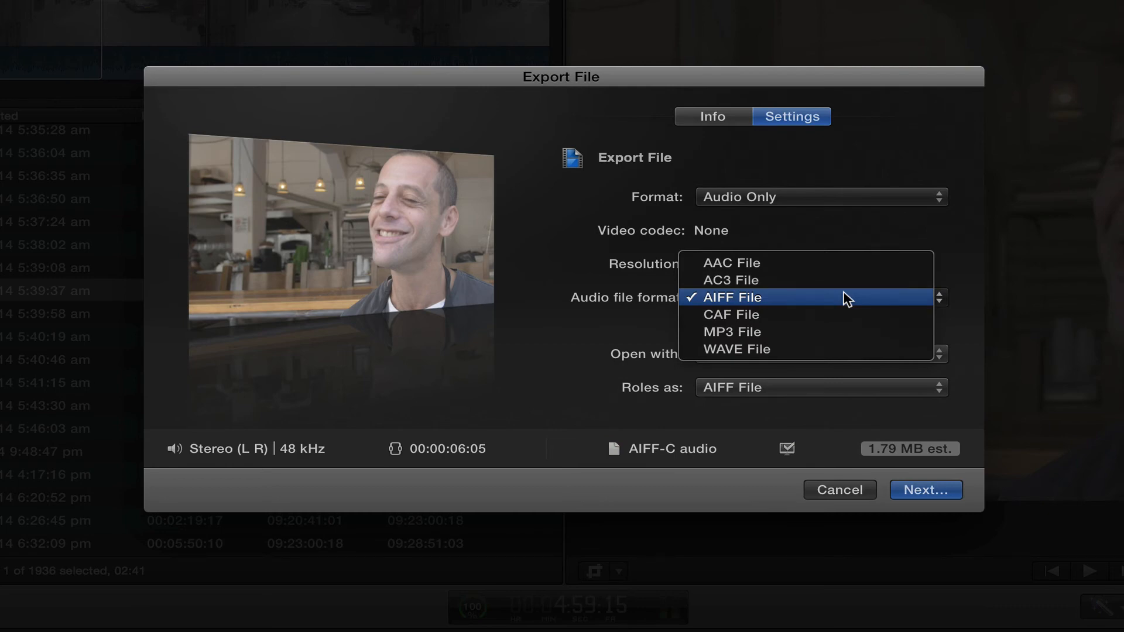
left_click(846, 298)
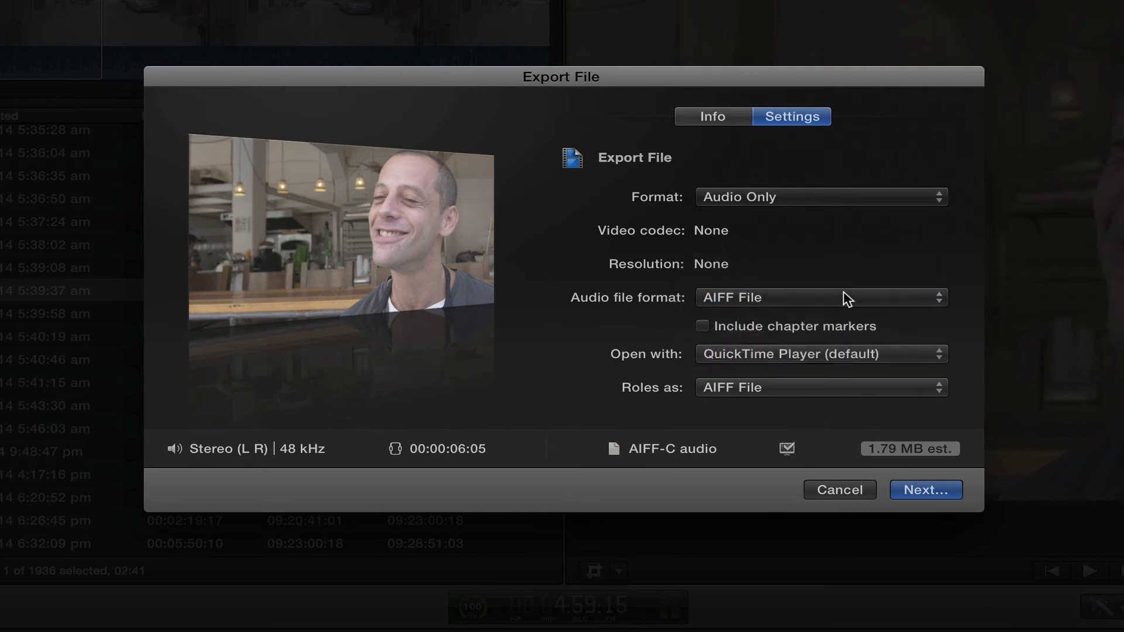
left_click(921, 489)
type("a")
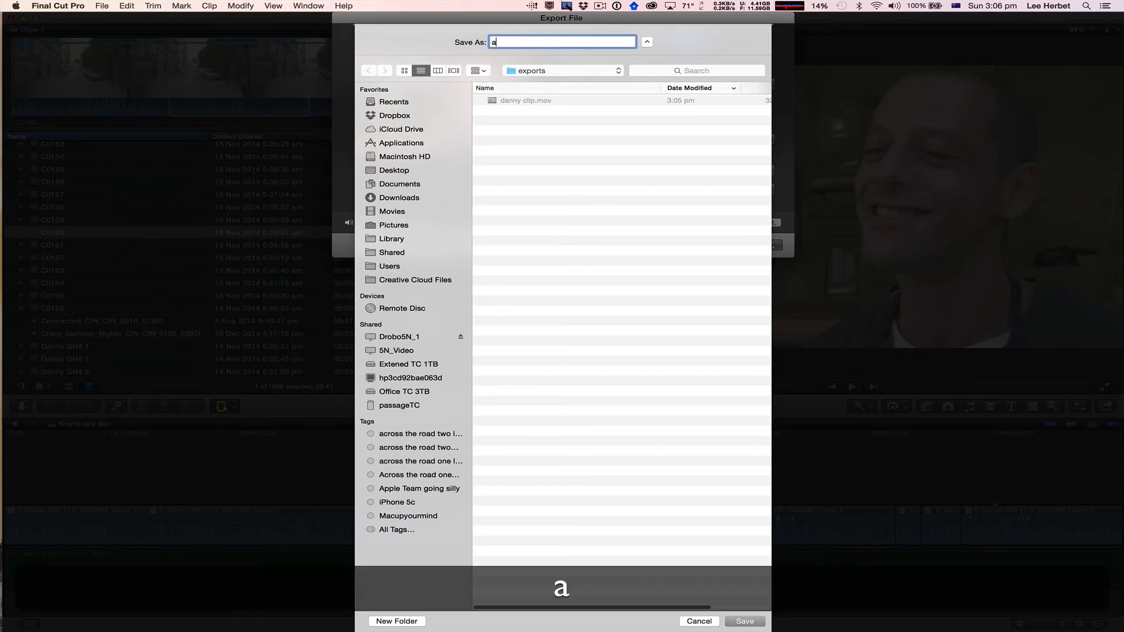
type("udio only")
key("Return")
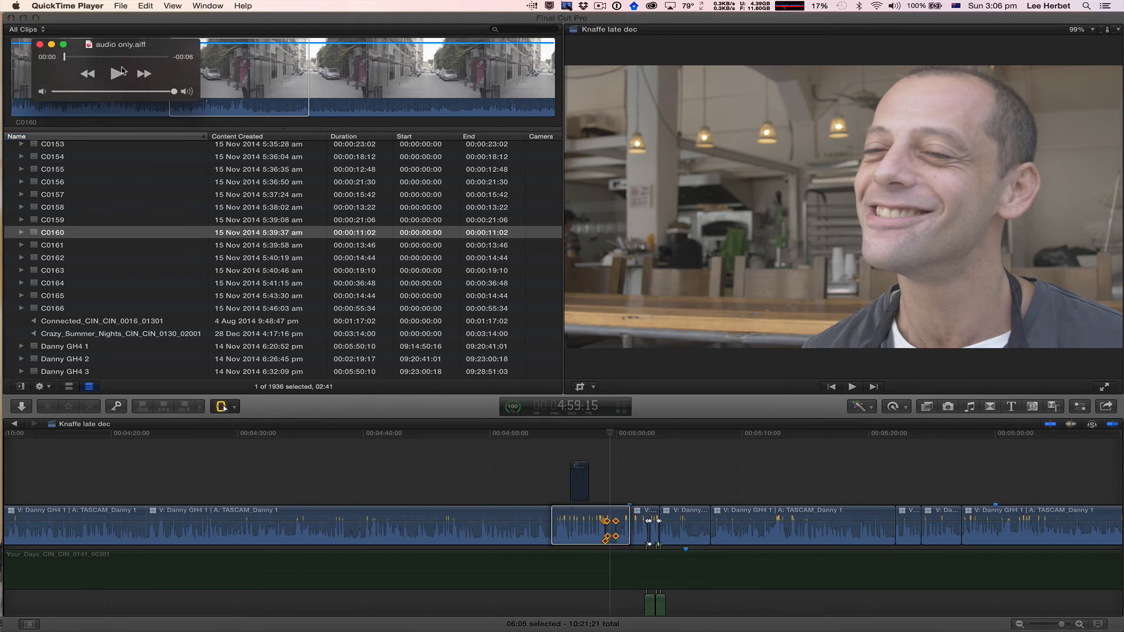
- Play audio only.aiff in QuickTime Player and pause it about four seconds in
left_click(116, 74)
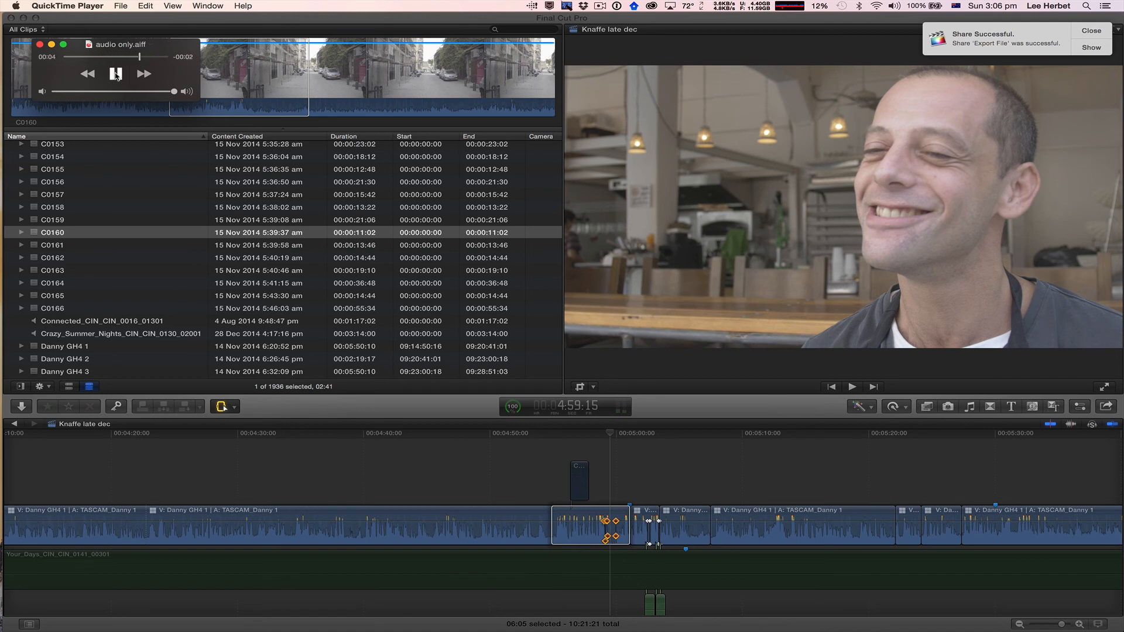
left_click(116, 74)
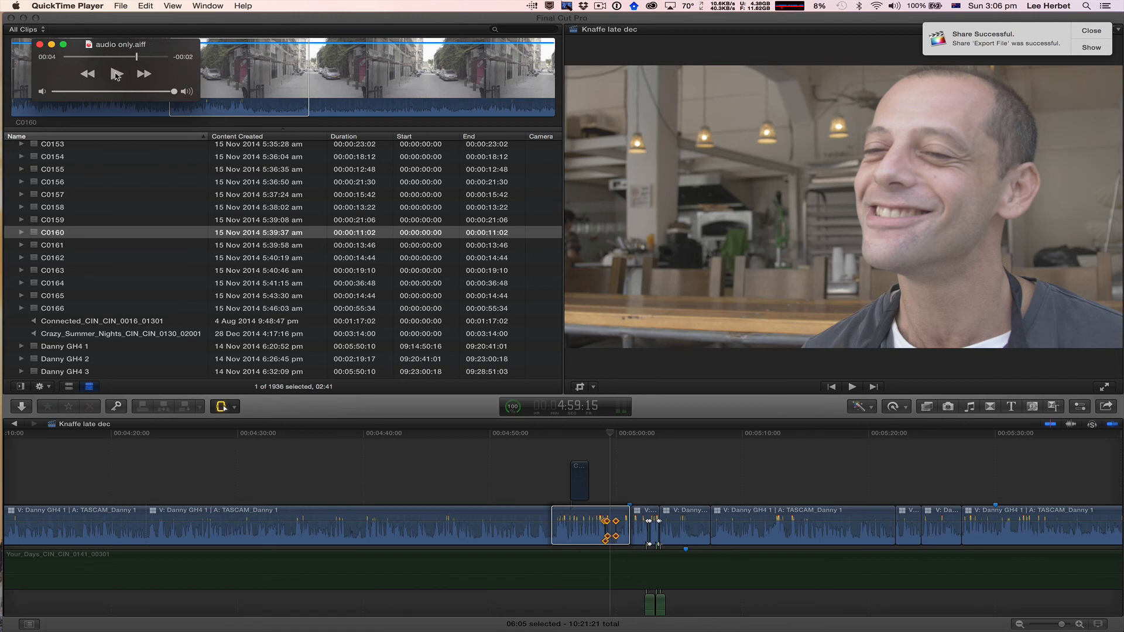